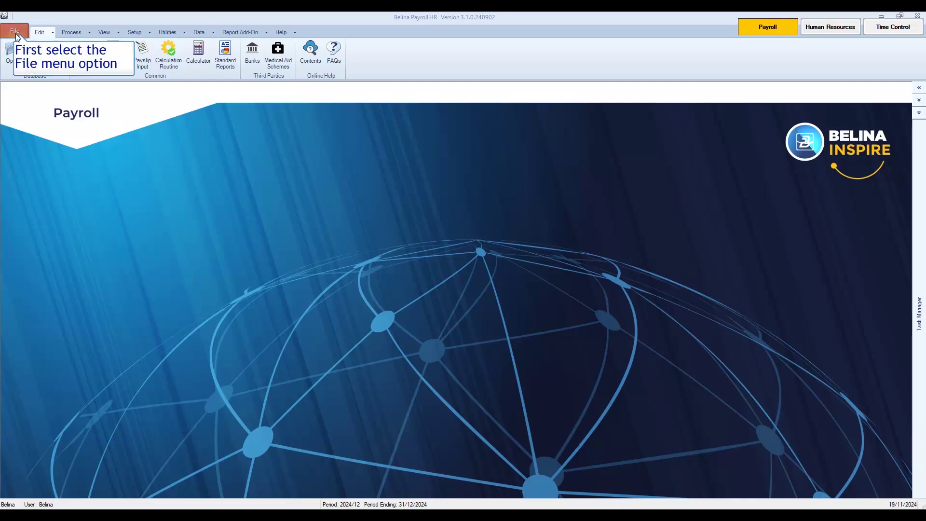
Back up the payroll database to C:\Belina Backups\ and dismiss the success message.
left_click(16, 33)
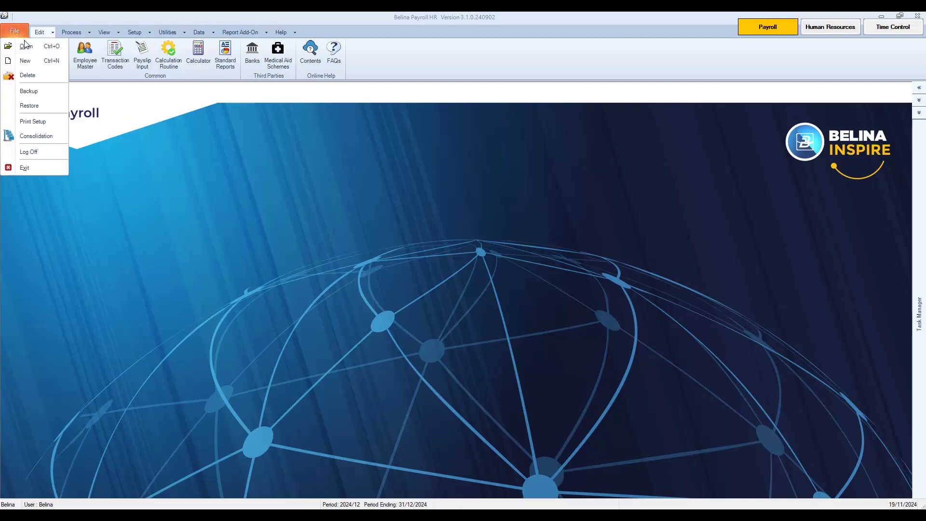
left_click(31, 94)
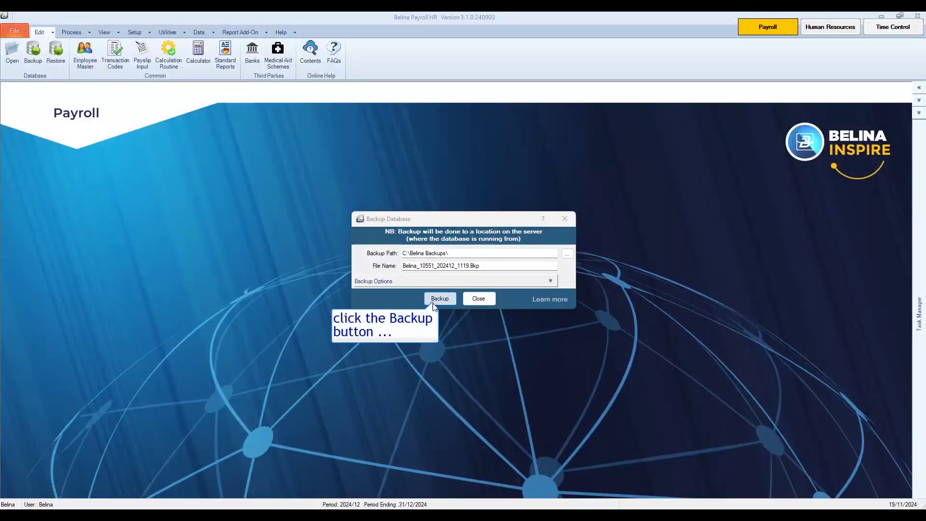
left_click(439, 299)
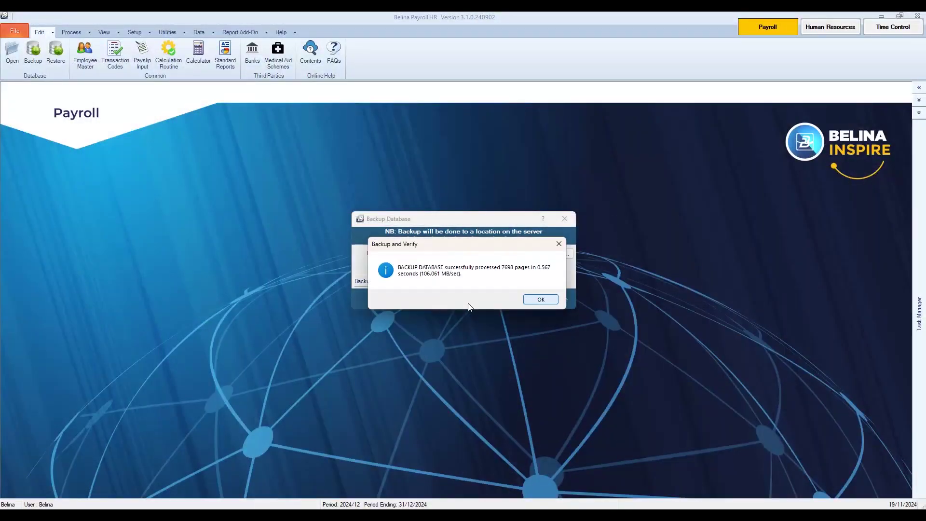
left_click(541, 300)
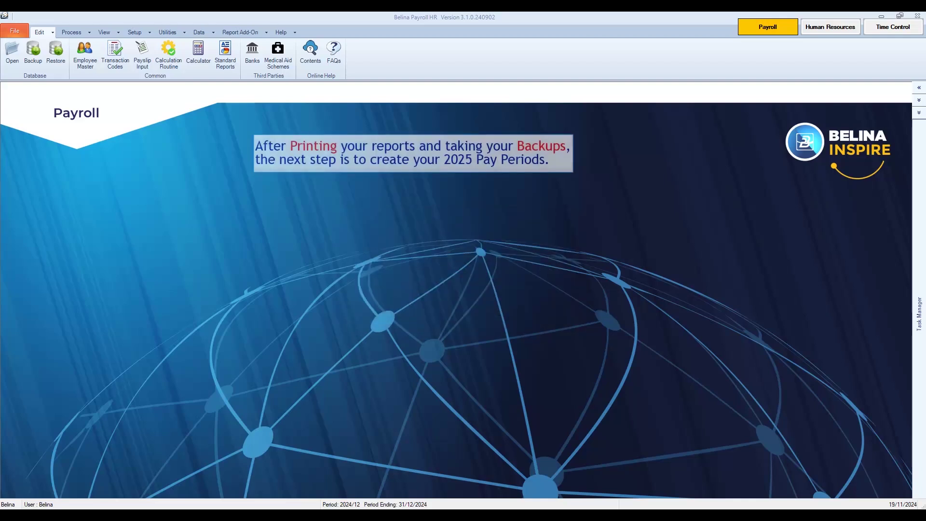
Launch Period End, agree to roll into the new year, and tick the reports-checked-and-backup-taken confirmation.
left_click(168, 32)
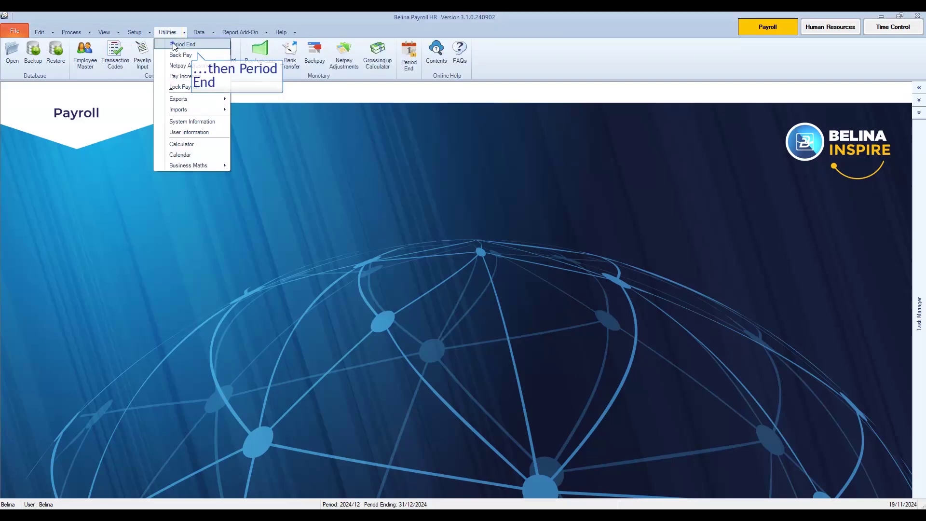
left_click(175, 45)
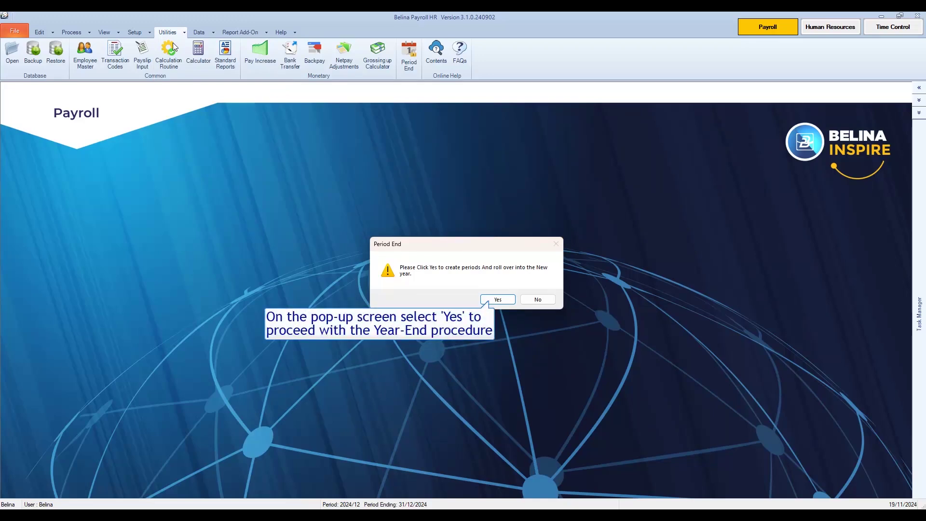
key("Return")
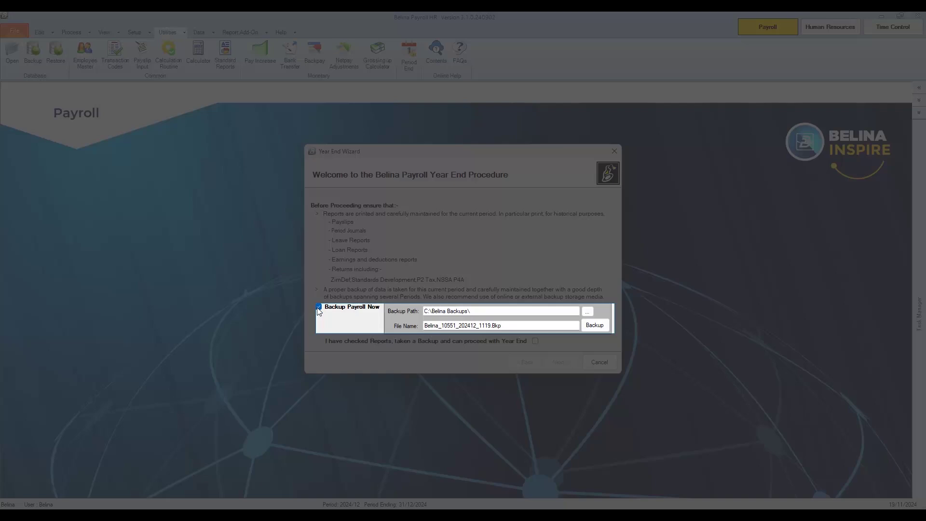
left_click(534, 341)
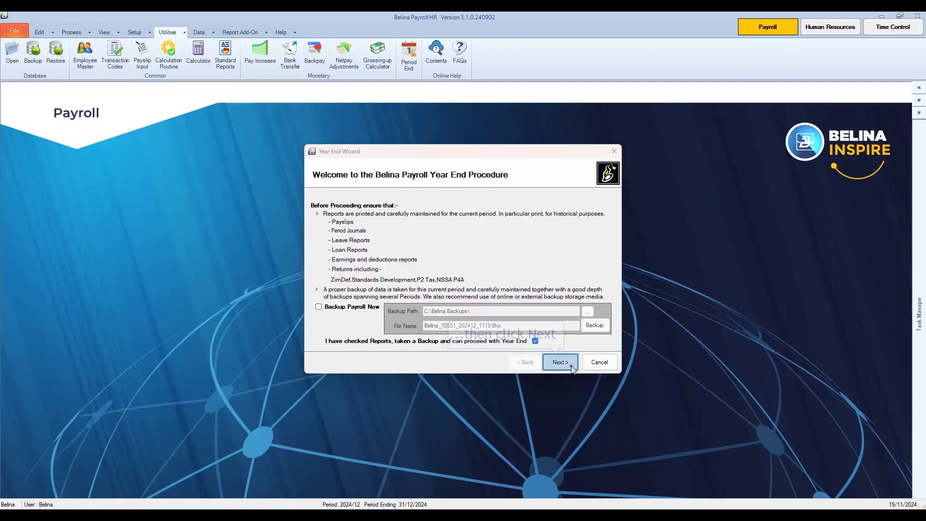
Run the year end with the default parameters, rolling into period 2025/01.
left_click(560, 362)
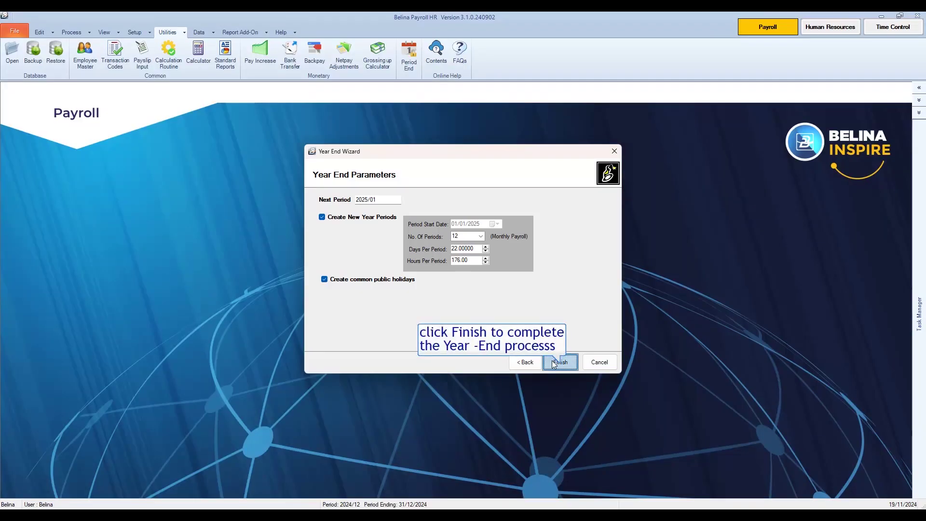
left_click(554, 364)
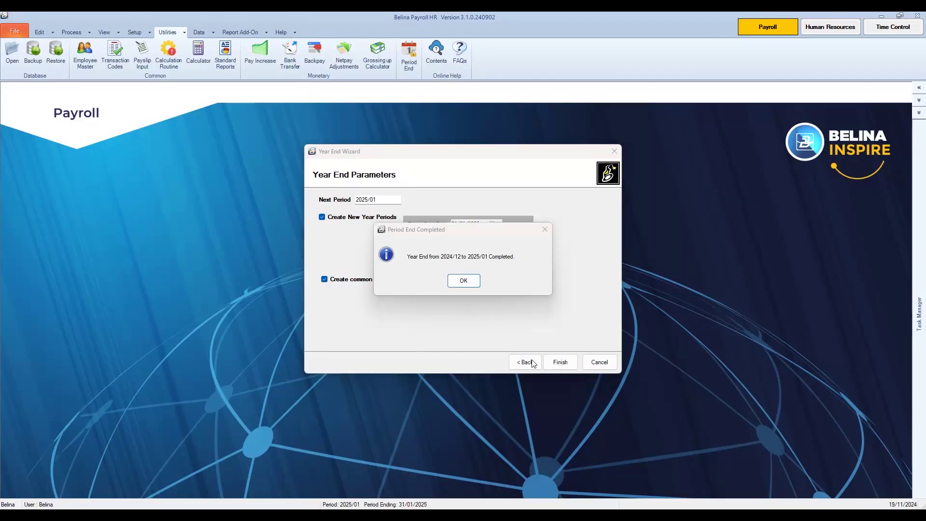
left_click(460, 281)
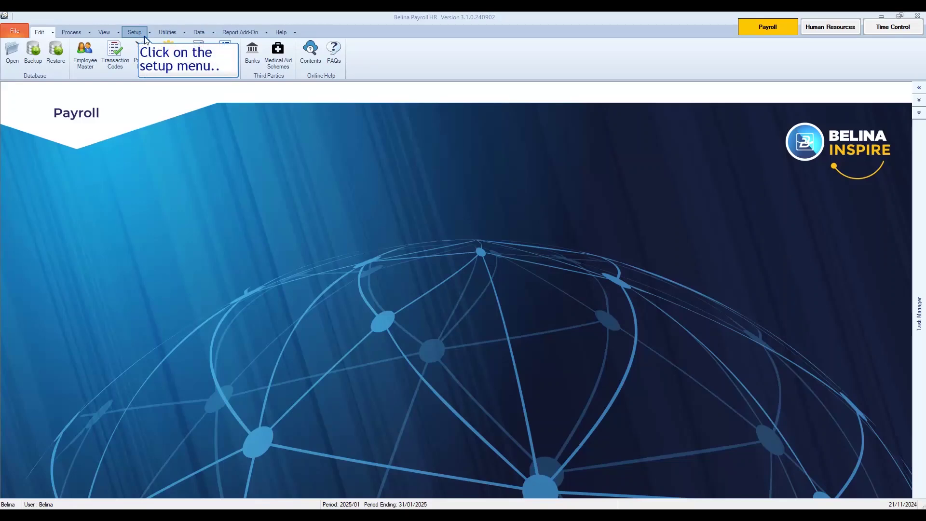
Create new tax parameters effective 01/01/2025 using the USD tax table.
left_click(143, 37)
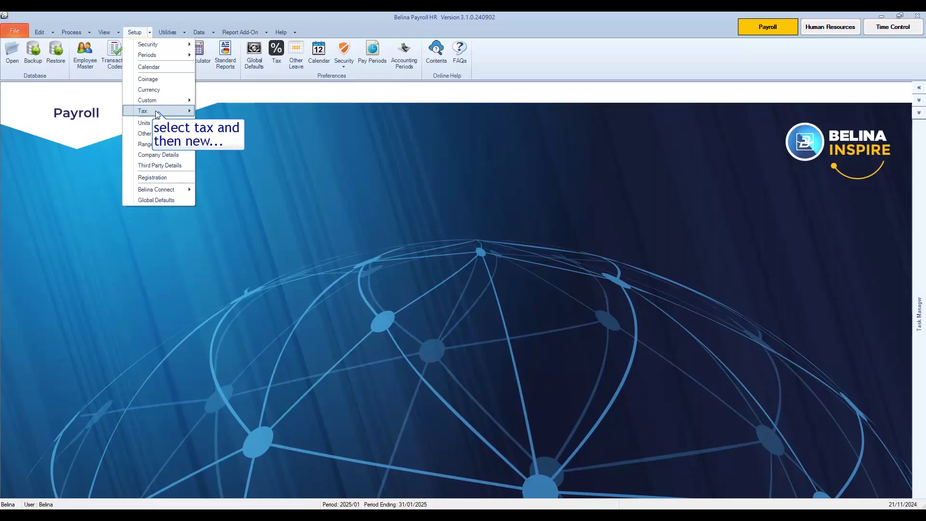
mouse_move(157, 113)
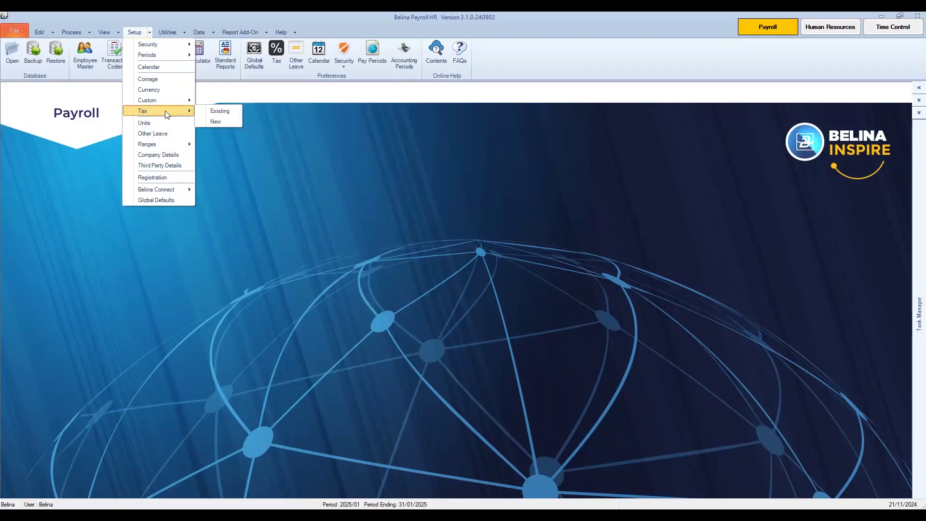
left_click(216, 122)
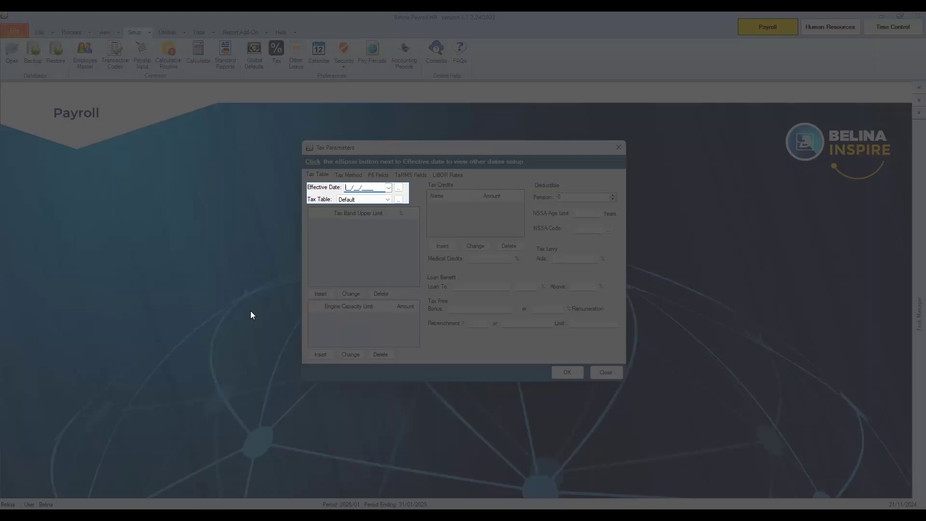
type("01/01/2025")
key("Tab")
key("alt+Down")
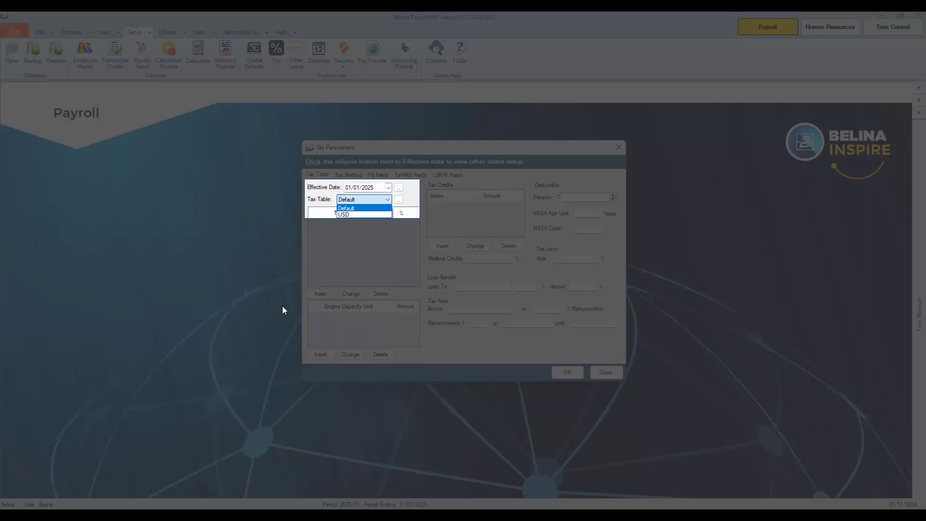
key("Down")
key("Return")
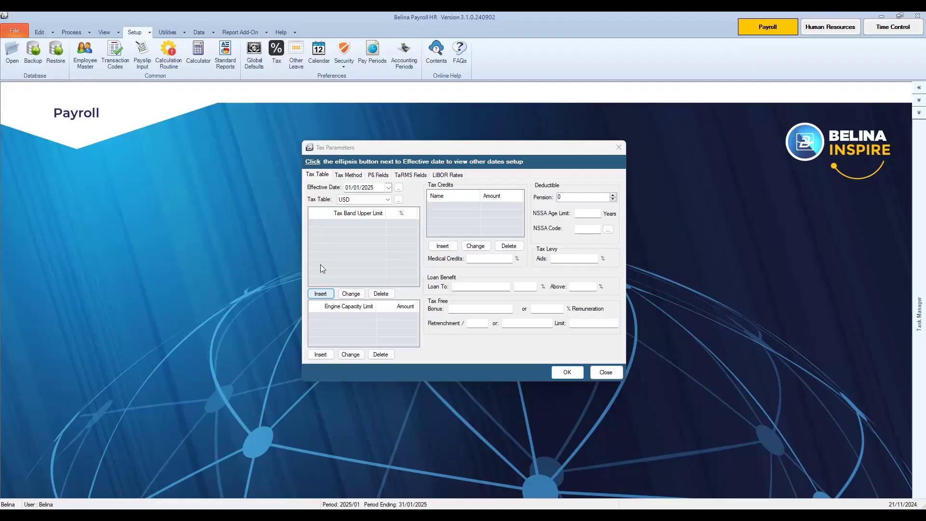
Add tax bands of 3,600 at 20% and 12,000 at 25%.
left_click(321, 294)
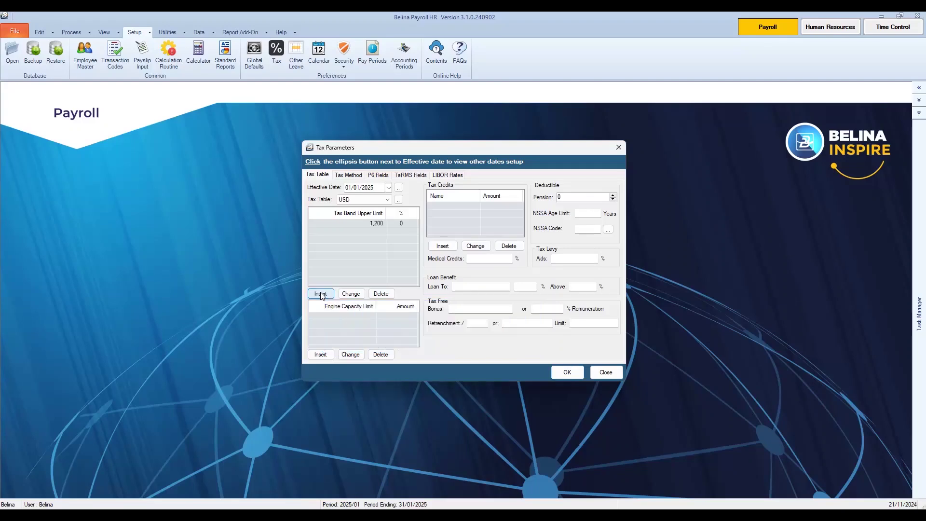
left_click(320, 294)
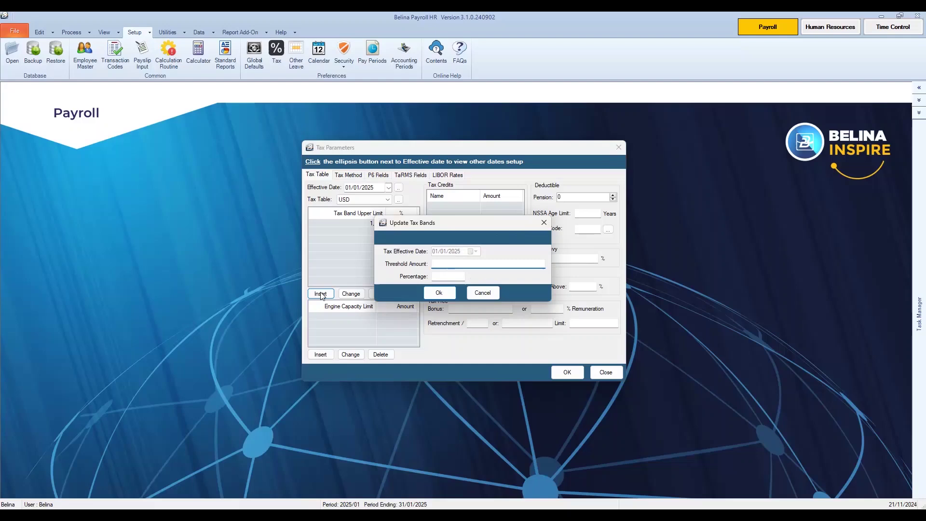
type("3,600")
key("Tab")
type("20")
key("Return")
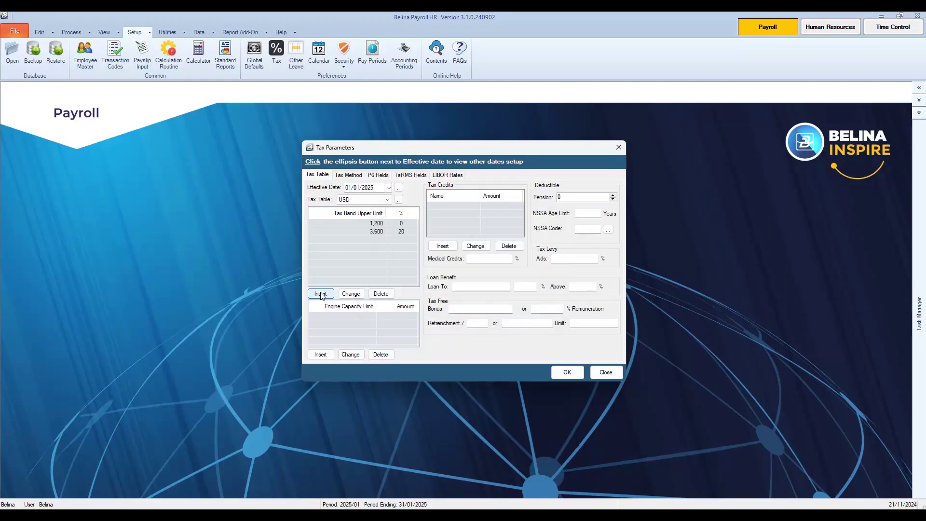
left_click(321, 294)
type("1")
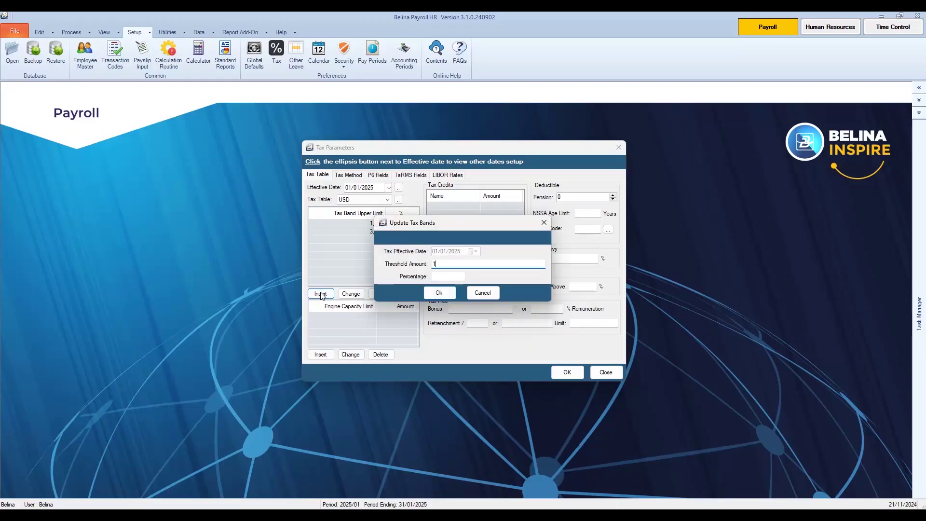
type("2000")
key("Return")
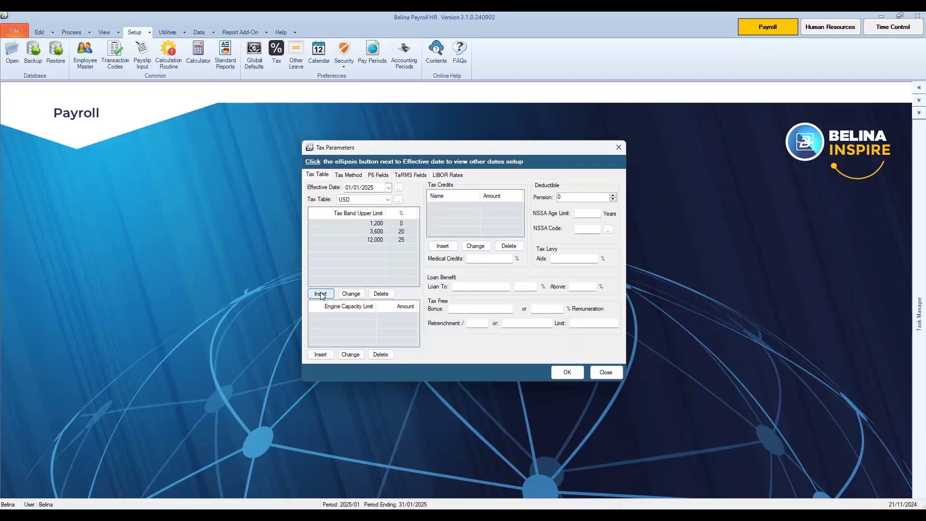
Add tax bands of 24,000 at 30%, 36,000 at 35% and 10,000,000,000,000,000,000 at 40%.
left_click(320, 294)
type("240")
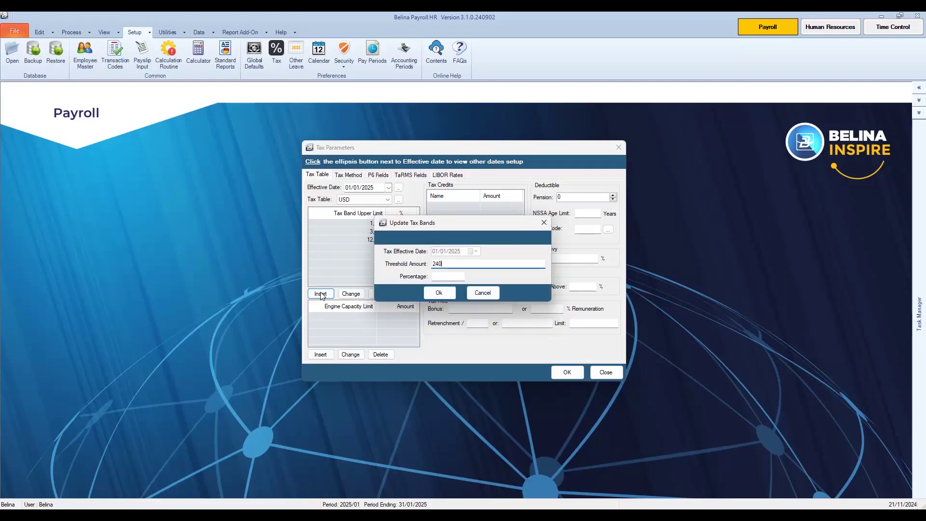
type("00")
key("Tab")
type("30")
key("Return")
left_click(320, 294)
type("36000")
key("Tab")
type("35")
key("Return")
left_click(320, 294)
type("10,000,000,000,000,")
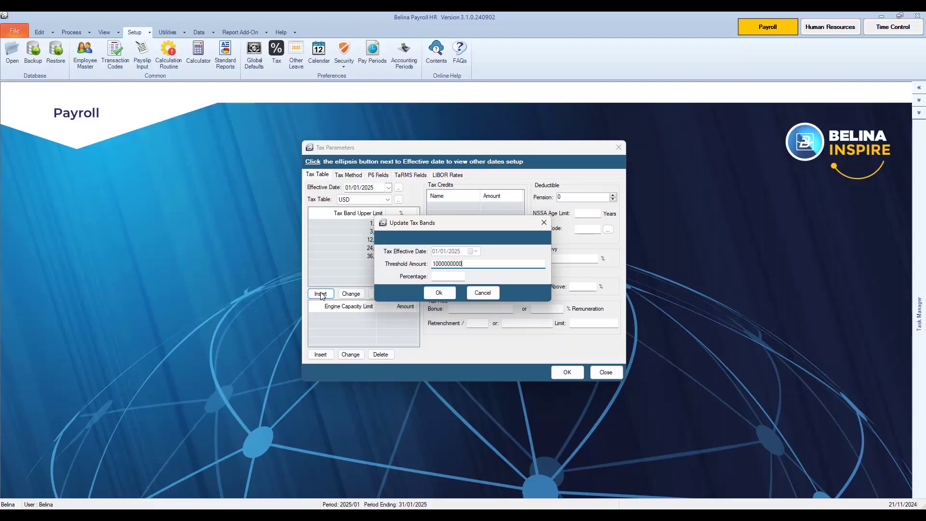
type("000,000")
key("Tab")
type("40")
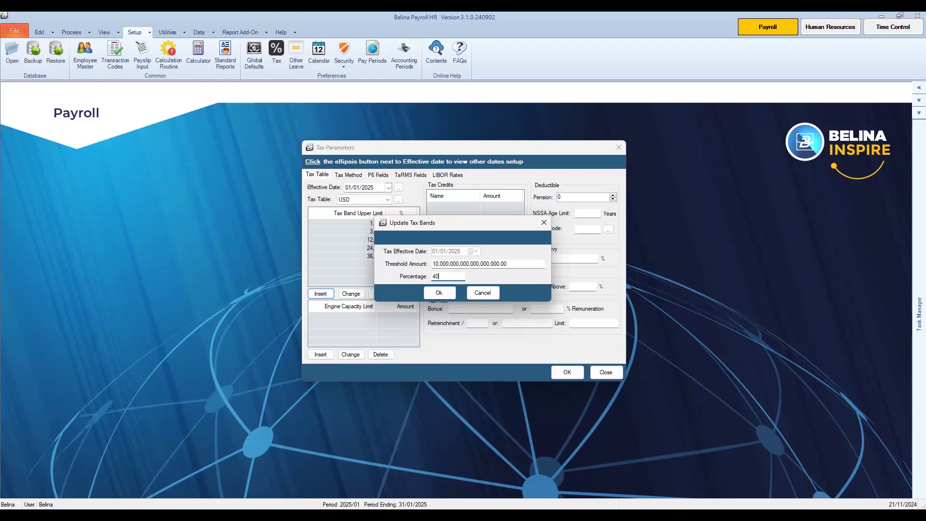
key("Return")
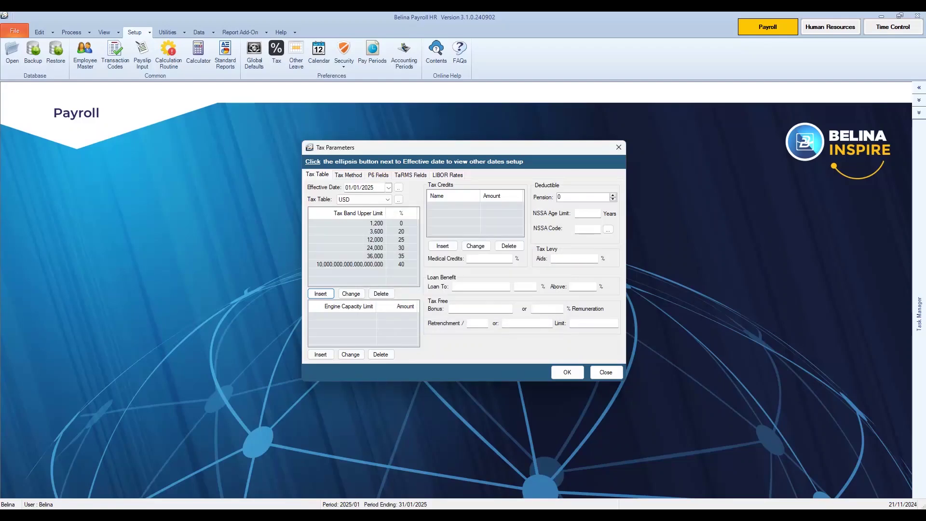
Add Blind and Disability tax credits of 900 each.
left_click(443, 246)
type("900")
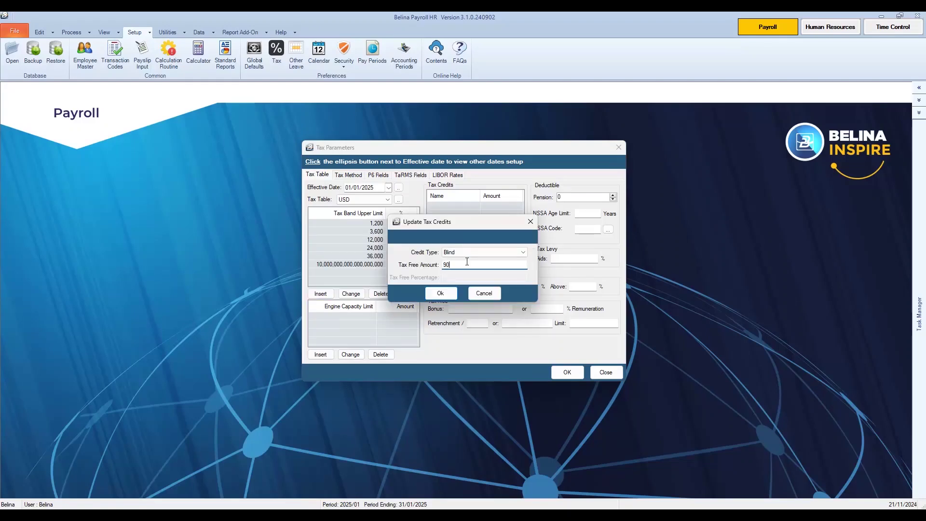
key("Return")
left_click(463, 252)
left_click(461, 268)
left_click(460, 264)
type("900")
key("Return")
Add the Elderly tax credit of 900 with age limit 55, then clear the pension deductible.
left_click(449, 247)
type("900")
key("Tab")
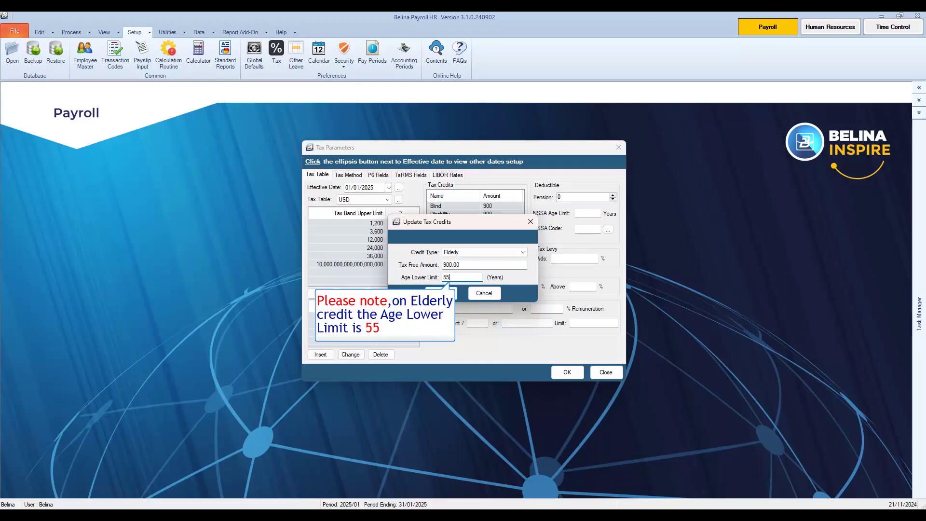
key("Return")
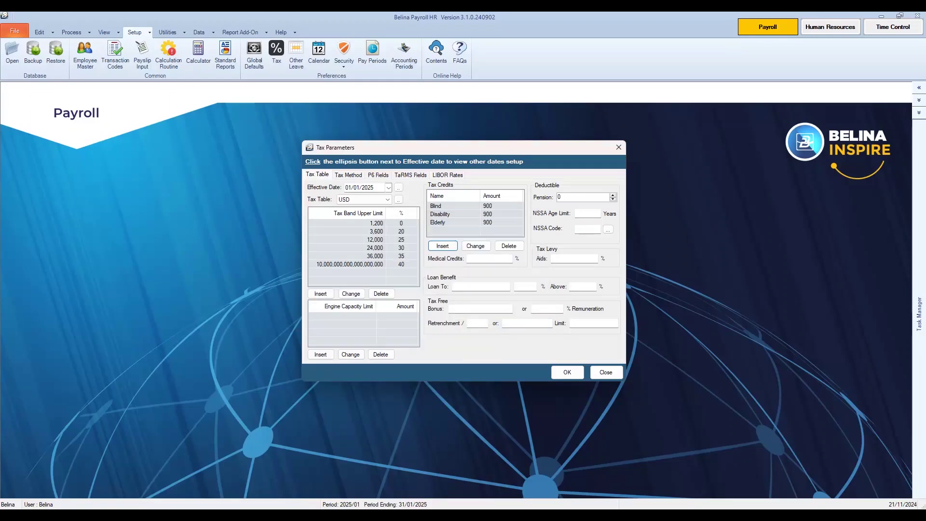
left_click(580, 200)
key("BackSpace")
Set pension deductible 5,400, NSSA age 65, NSSA code 630 and medical credits 50%.
type("5,4")
type("00")
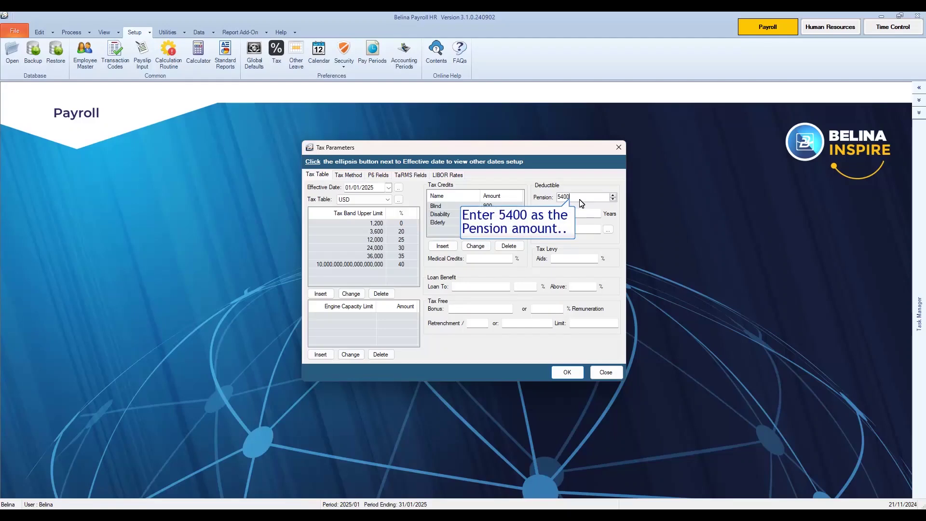
left_click(589, 213)
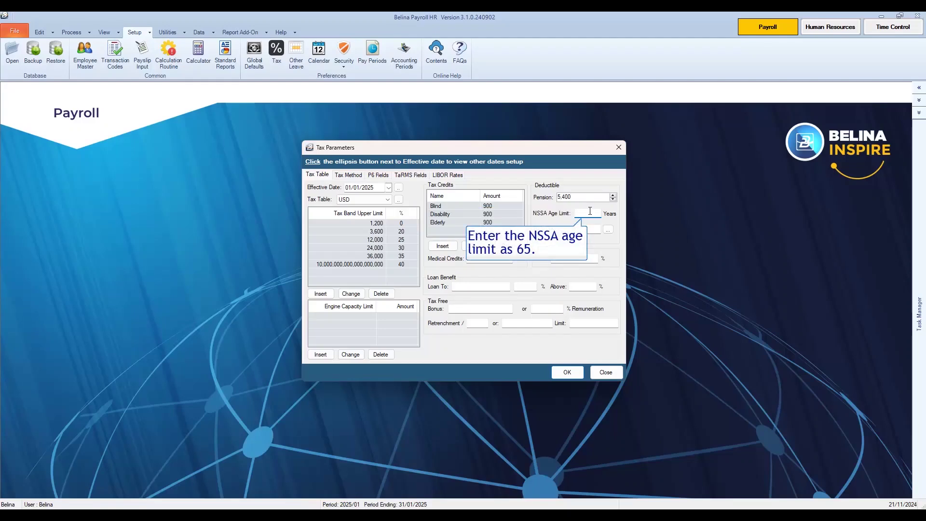
type("65")
key("Tab")
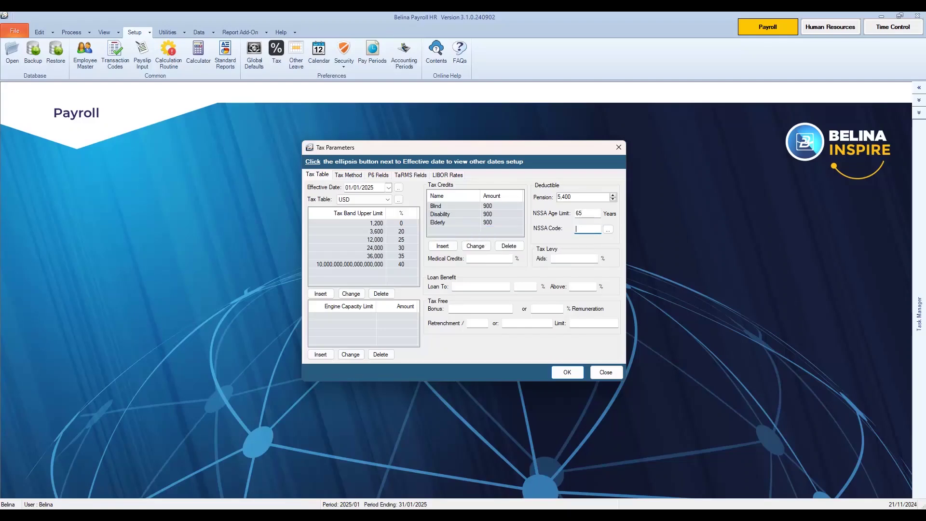
left_click(609, 230)
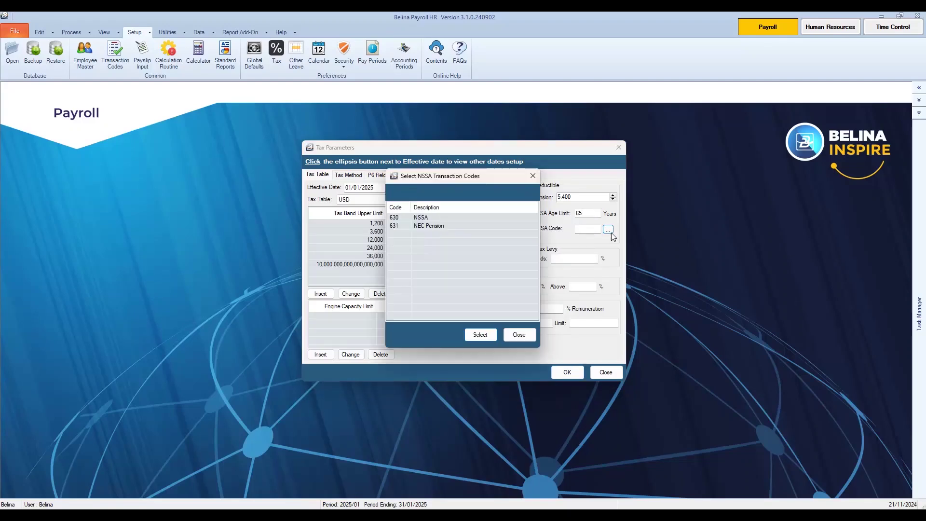
left_click(429, 217)
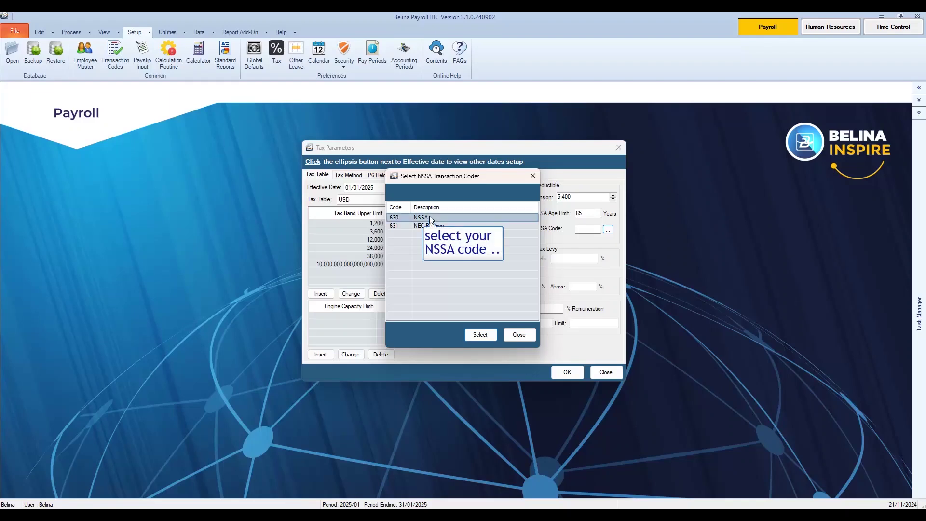
left_click(486, 335)
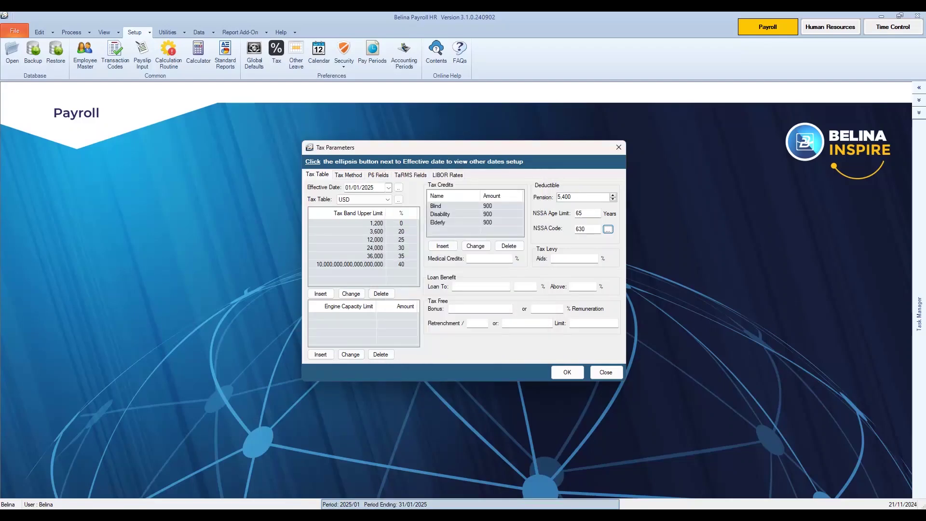
key("Tab")
type("5")
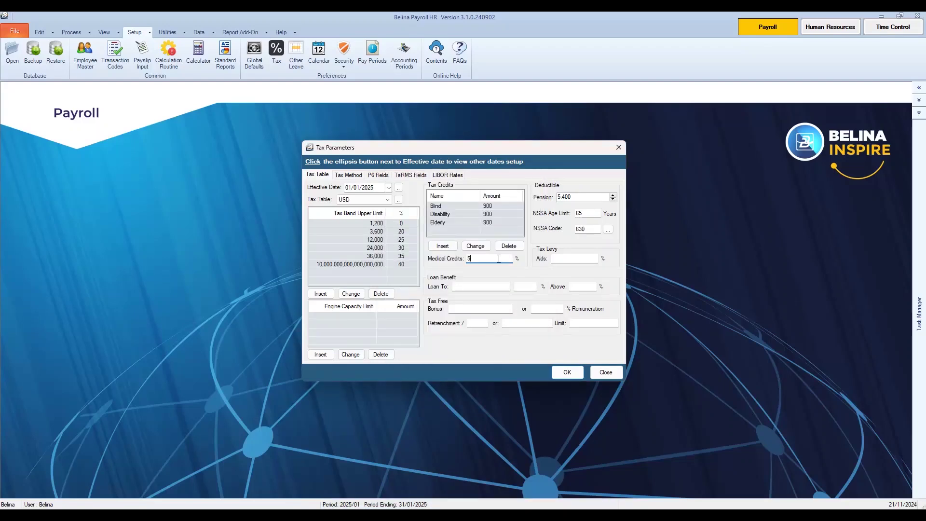
type("0")
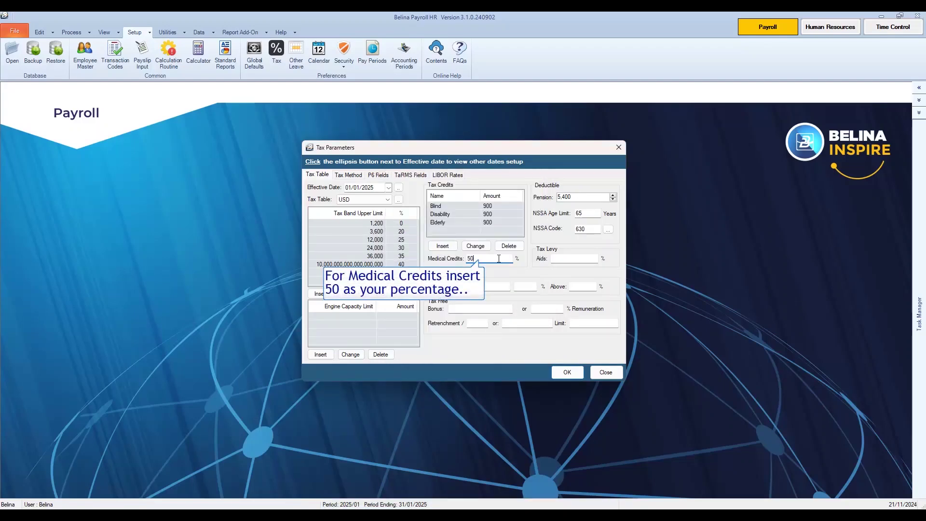
Set Aids levy 3%, loan benefit 100, bonus 700 and retrenchment 3/3,200 limited to 15,100.
left_click(565, 260)
type("3")
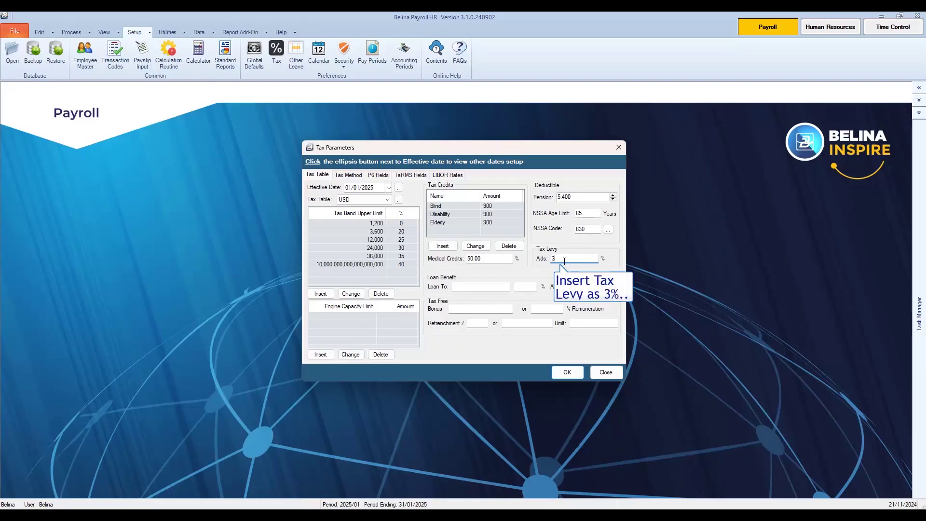
left_click(492, 291)
type("100")
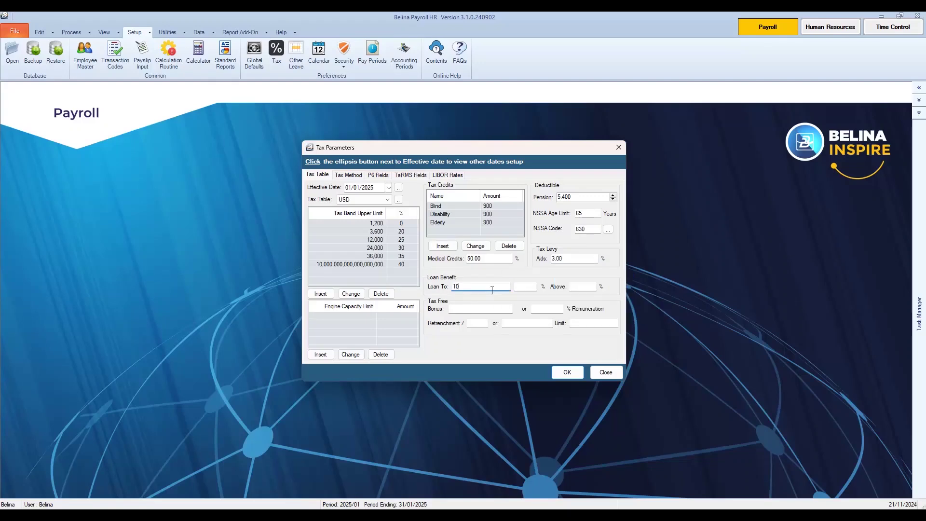
key("Tab")
key("Tab")
key("Tab")
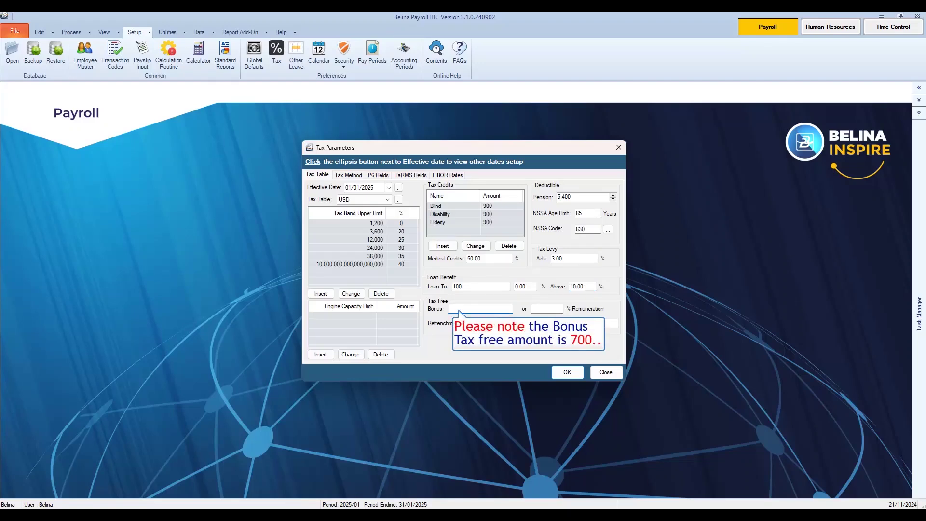
type("700")
key("Tab")
key("Tab")
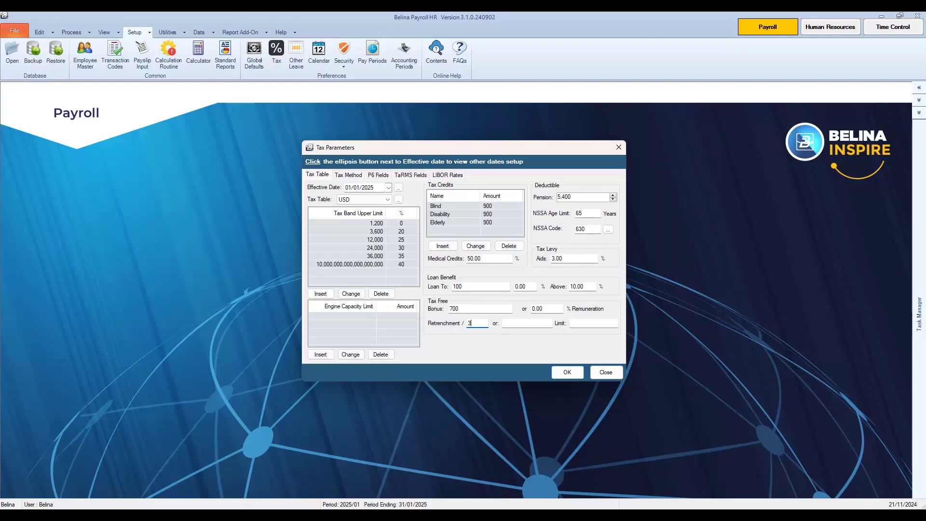
key("Tab")
type("3200")
key("Tab")
type("1510")
key("Tab")
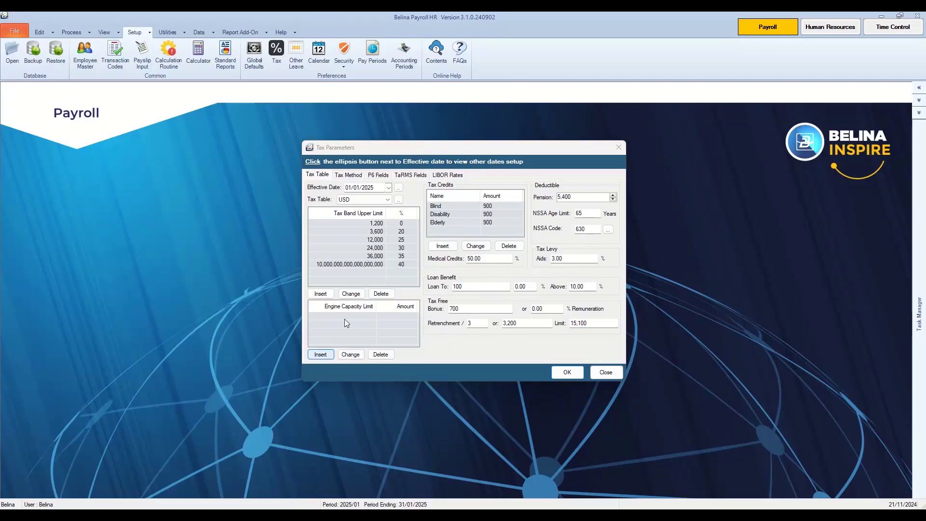
Add vehicle benefit bands 1500cc at 625 and 2000cc at 830.
left_click(326, 355)
type("150")
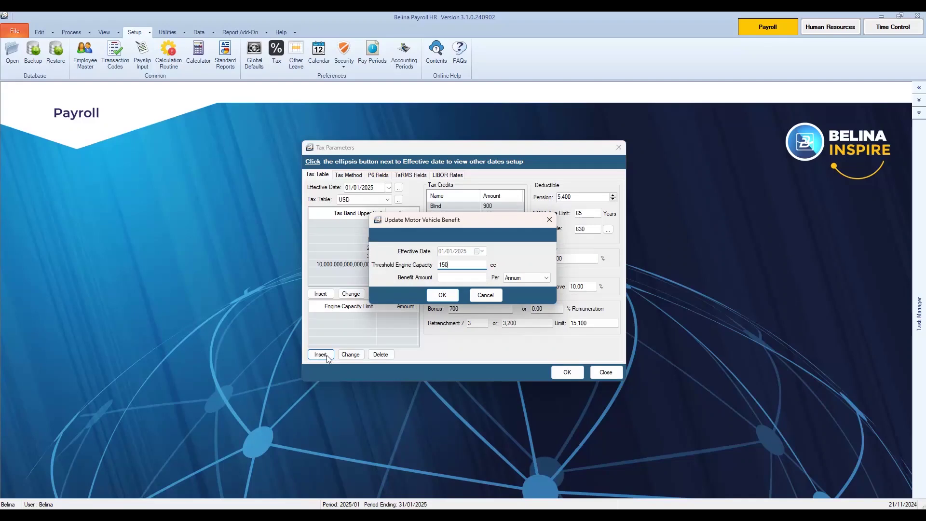
type("0")
key("Tab")
type("625")
key("Return")
left_click(321, 355)
type("2000")
key("Tab")
type("830")
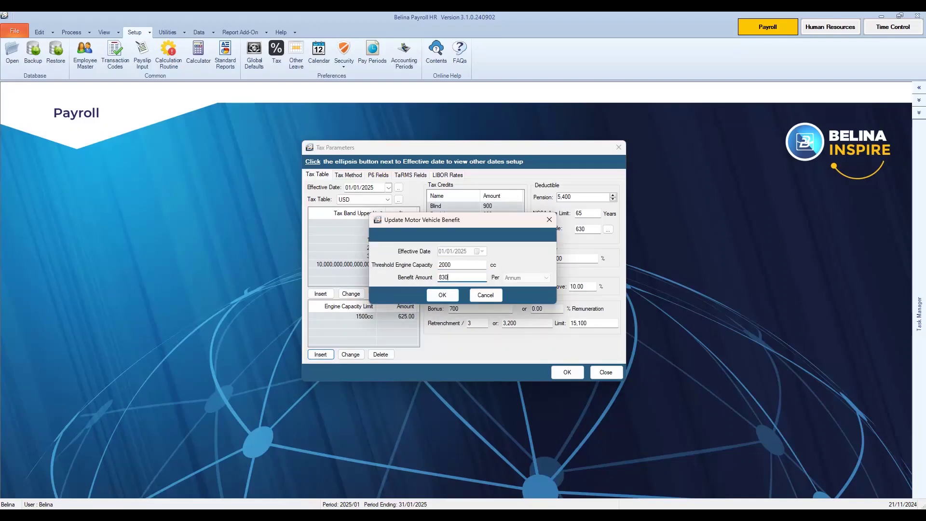
key("Return")
Add vehicle benefit bands 3000cc at 1,250 and 9999999cc at 1,660.
left_click(326, 357)
type("3000")
key("Tab")
type("1250")
key("Return")
left_click(327, 357)
type("9")
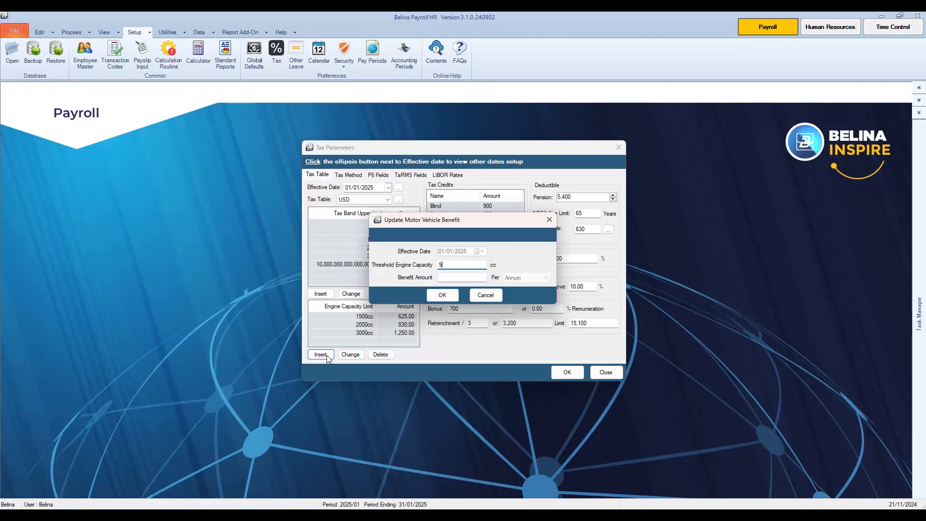
type("999999")
key("Tab")
type("1660")
key("Return")
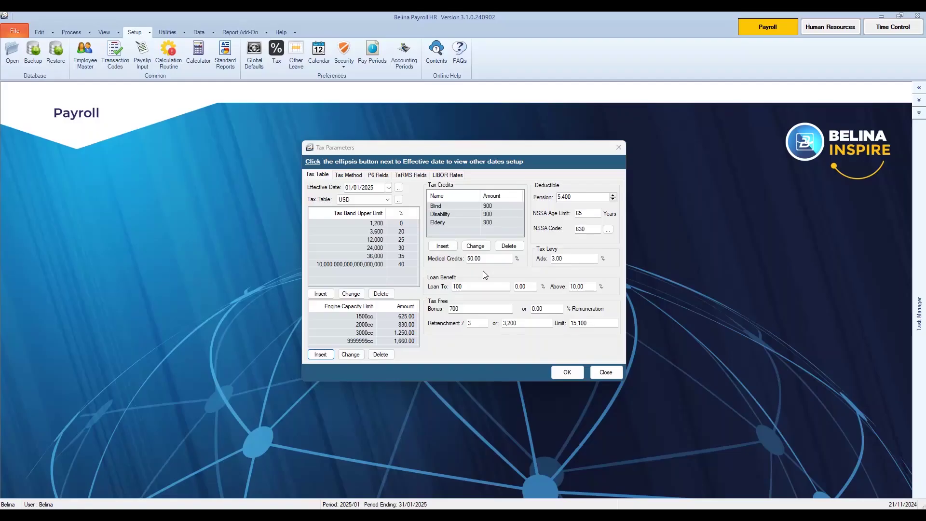
Save the 2025 USD tax parameters and close the dialog back to the period 2025/01 home screen.
left_click(568, 373)
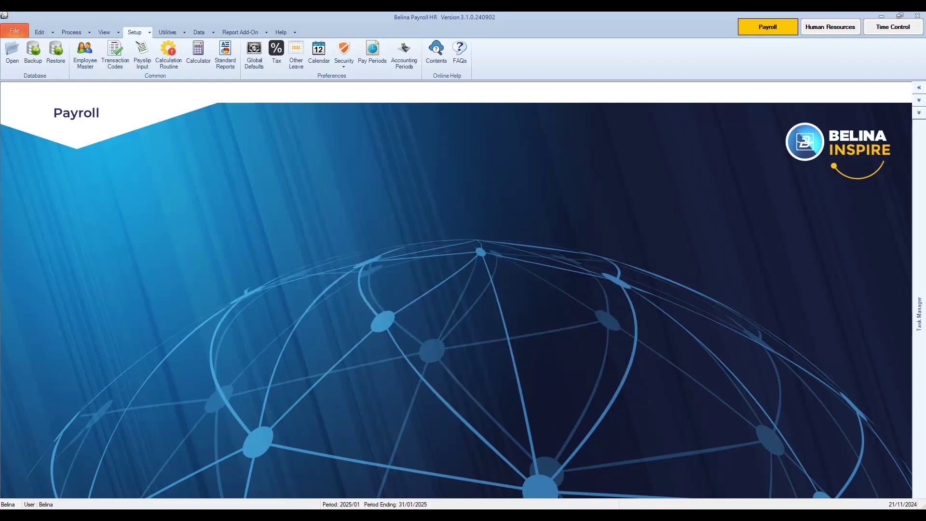